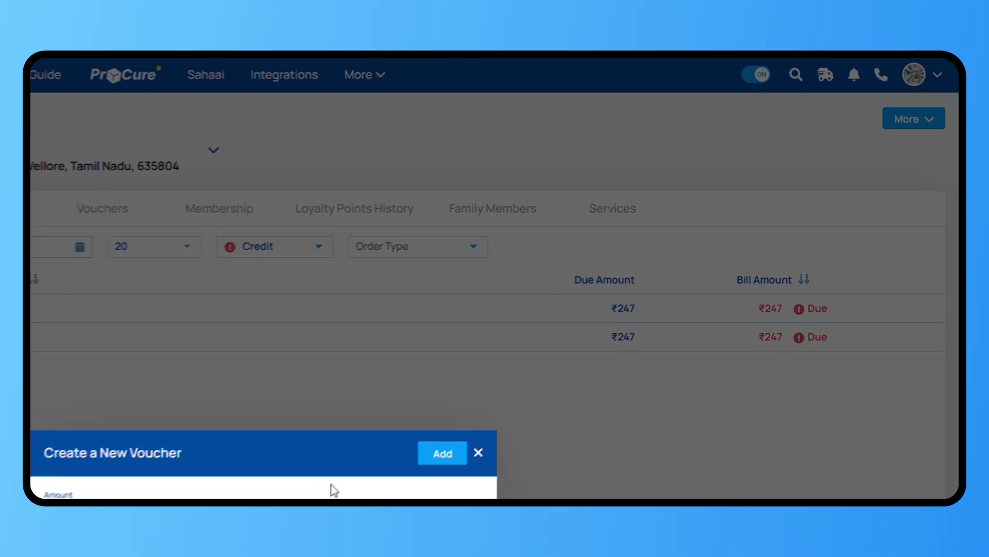
# - Fill in a new debit voucher with amount 50, voucher category Other and payment mode Credit
pyautogui.click(404, 420)
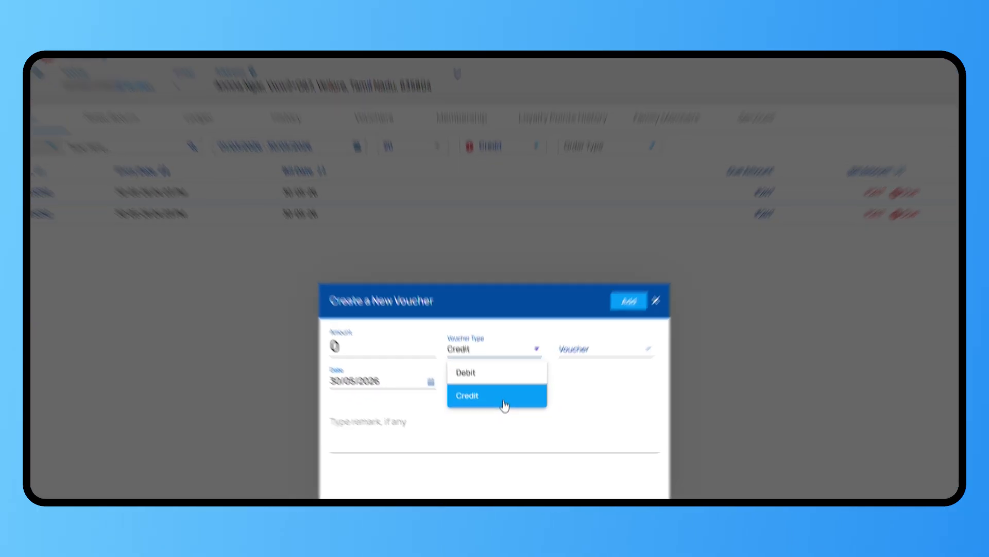
pyautogui.click(492, 387)
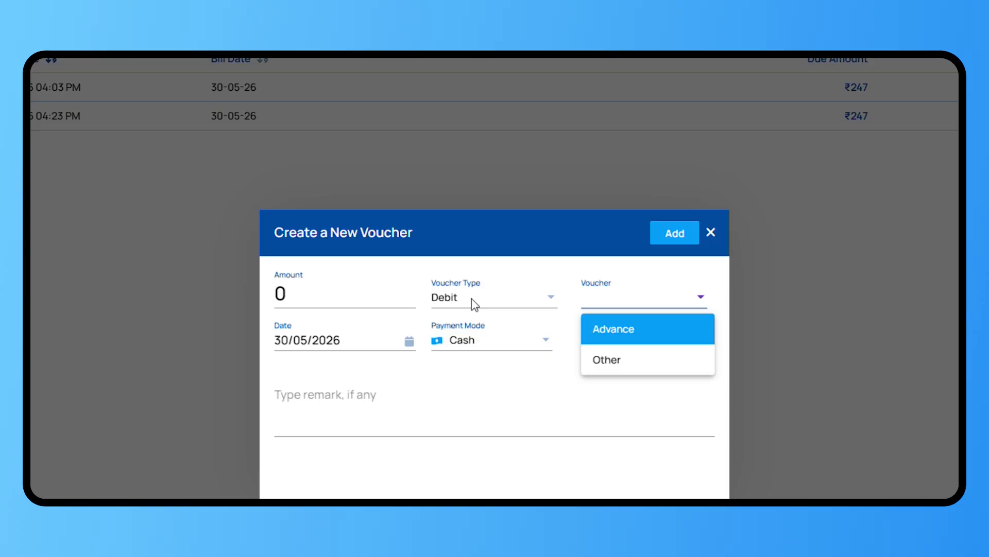
pyautogui.click(342, 301)
pyautogui.doubleClick(340, 301)
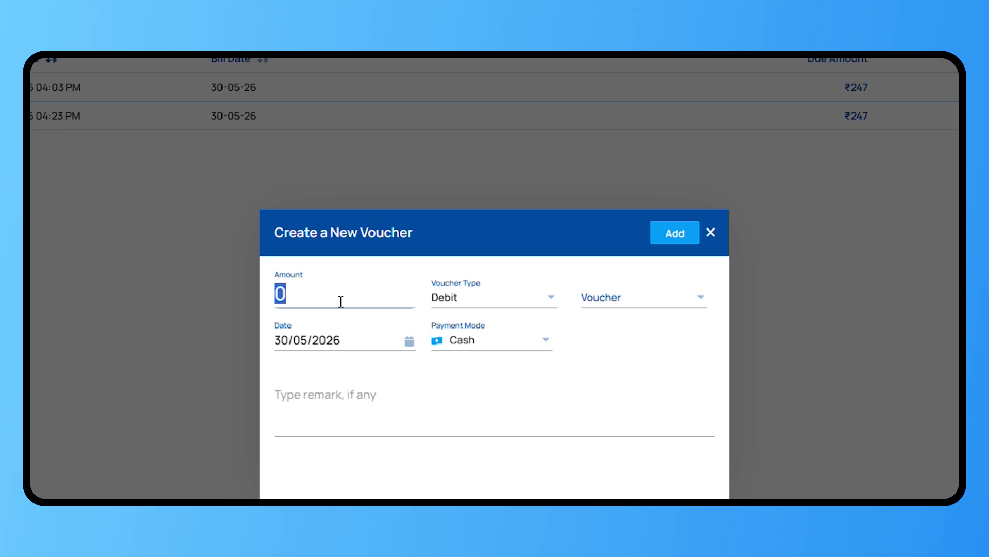
pyautogui.write('50')
pyautogui.click(618, 297)
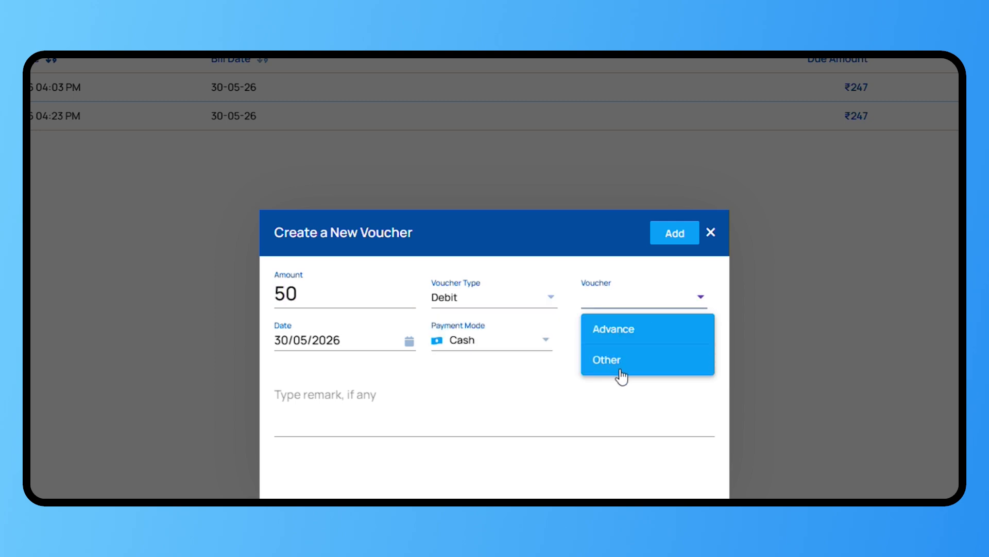
pyautogui.click(608, 360)
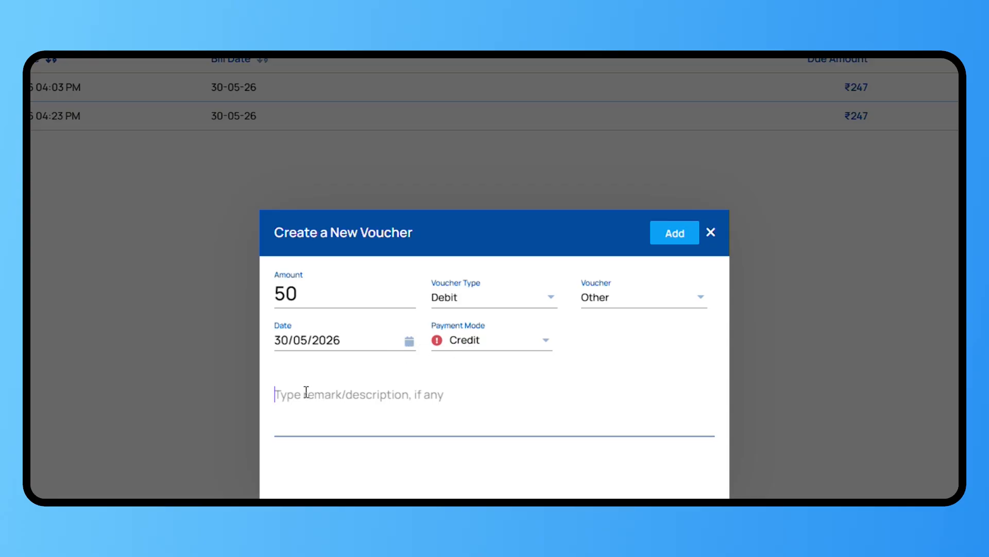
# - Add the remark "due balance from previous software" to the debit voucher and create it
pyautogui.write('due balance f')
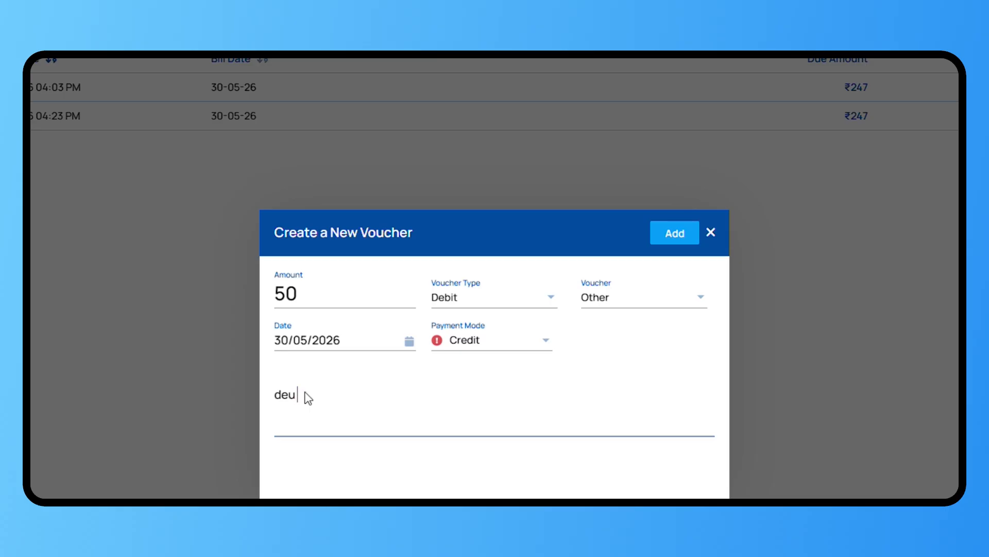
pyautogui.write('rom previous software')
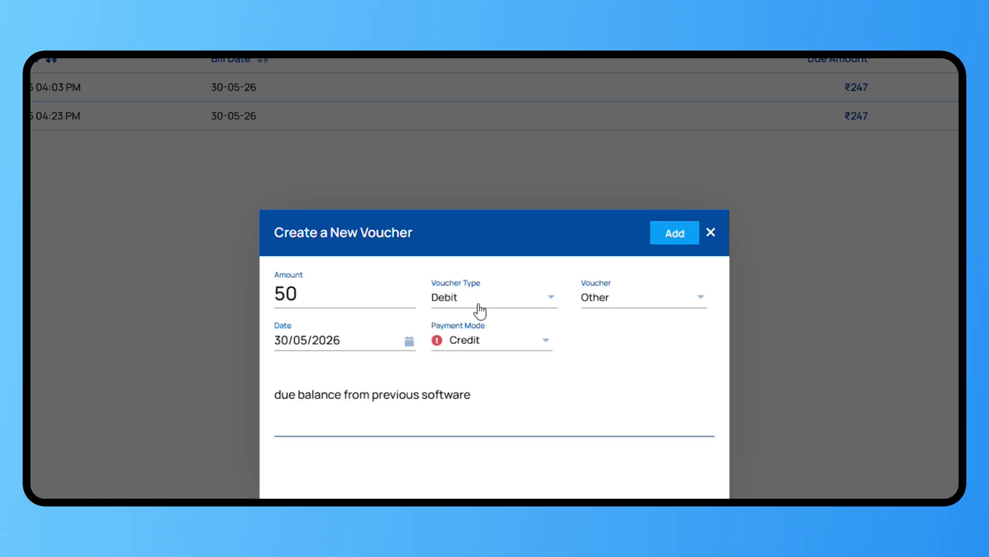
pyautogui.click(662, 231)
pyautogui.click(461, 202)
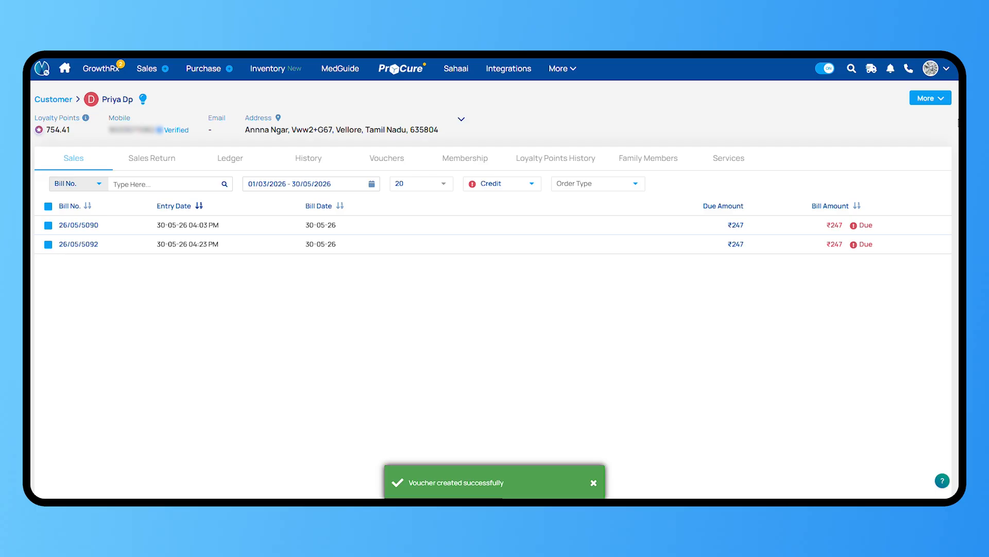
# - Create another voucher for the customer with amount 100, voucher type Credit and voucher category Advance
pyautogui.click(930, 97)
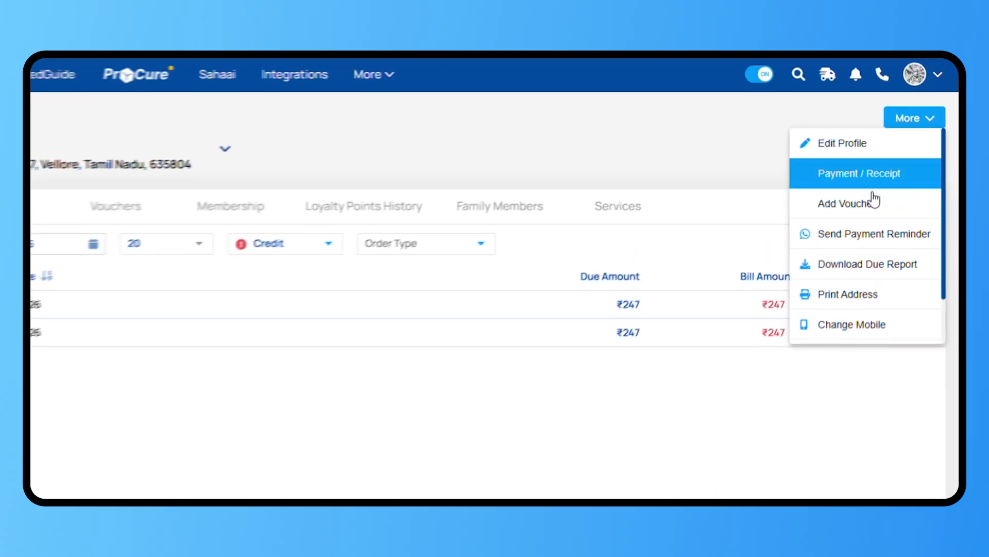
pyautogui.click(875, 202)
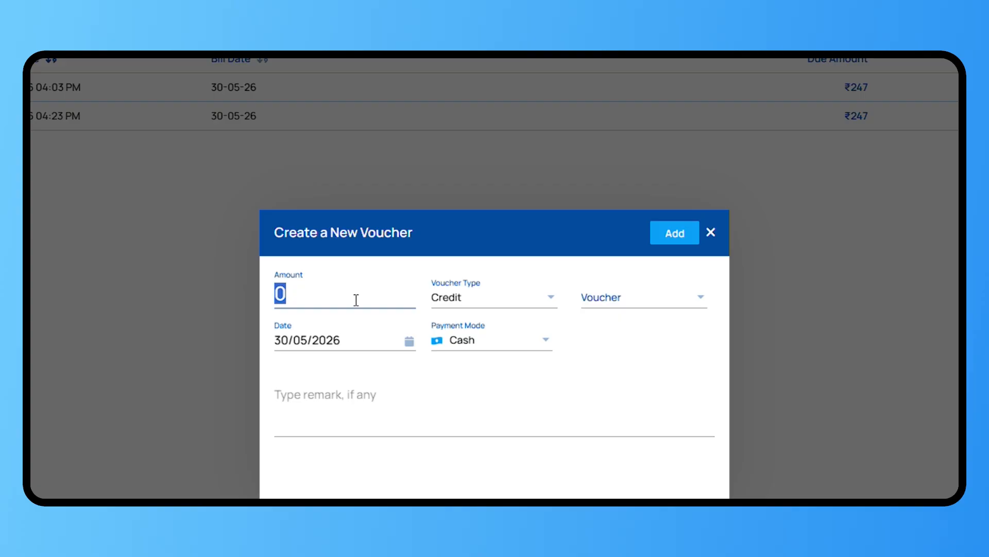
pyautogui.write('100')
pyautogui.click(495, 302)
pyautogui.click(487, 363)
pyautogui.click(593, 301)
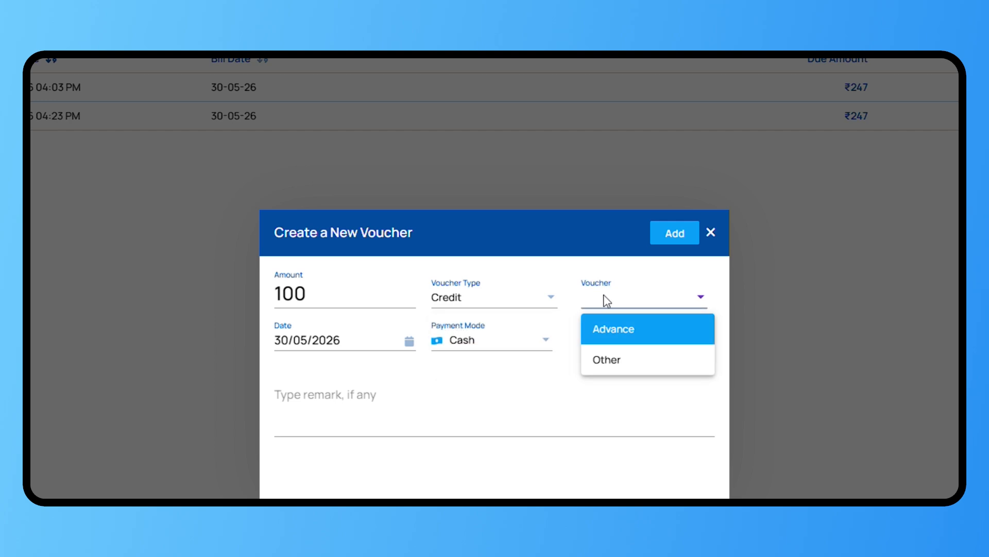
pyautogui.click(627, 341)
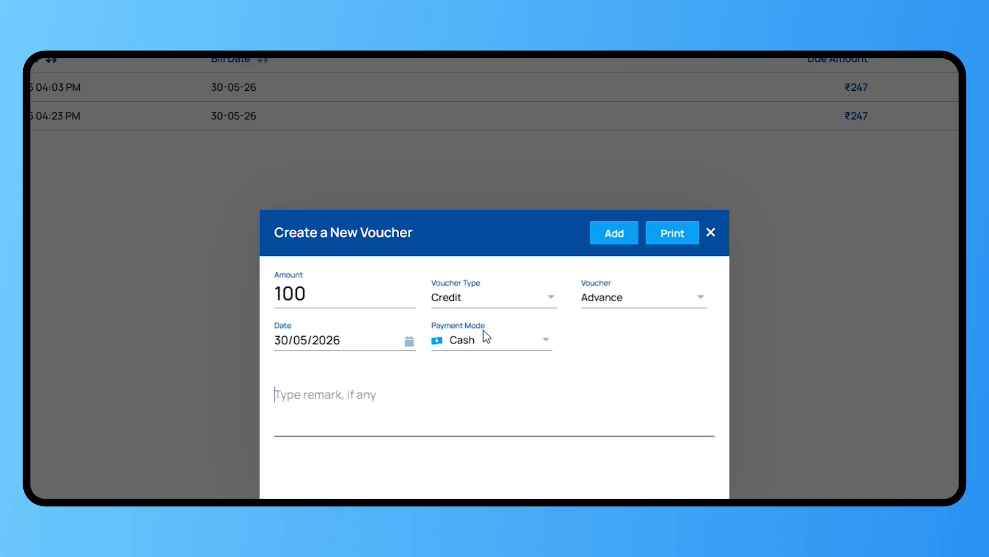
pyautogui.click(603, 248)
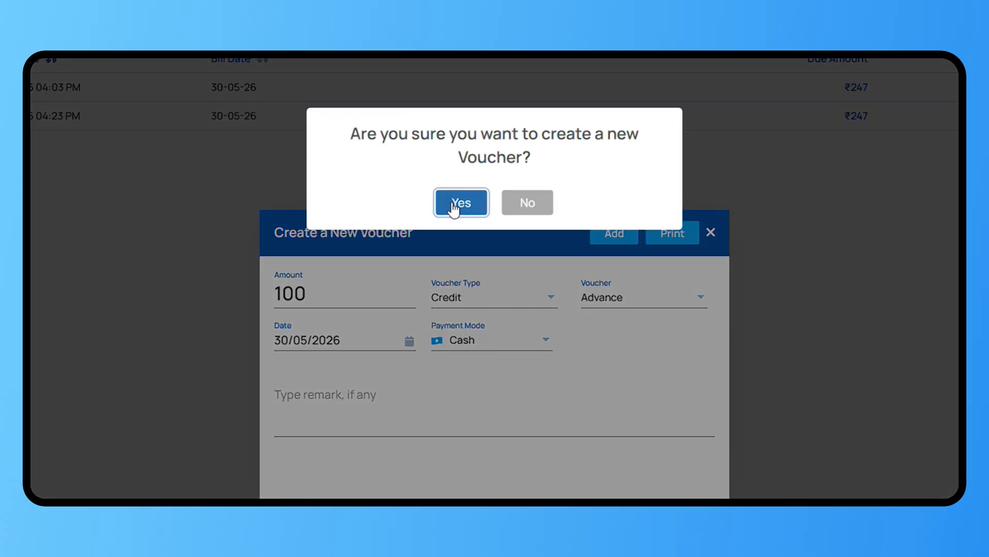
pyautogui.click(455, 209)
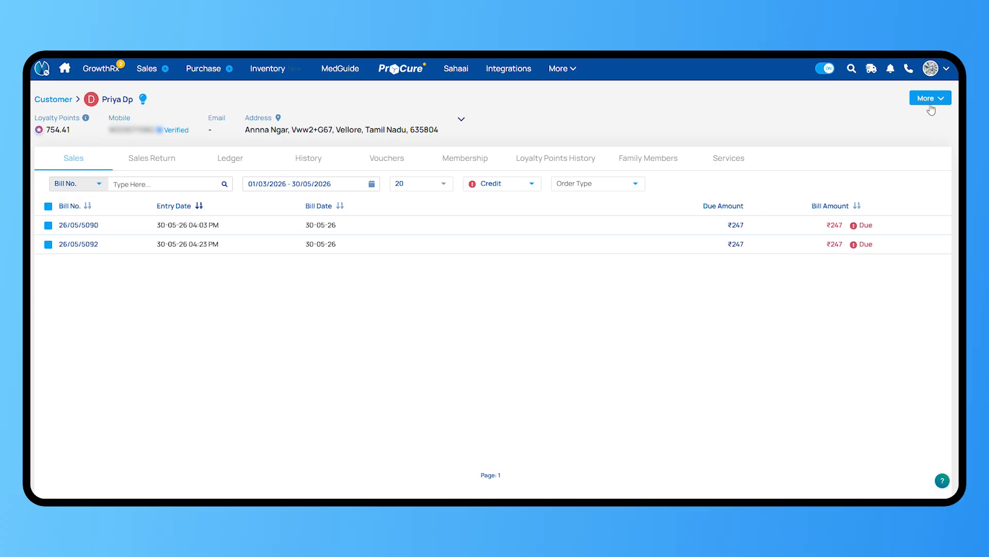
# - Start recording a payment for the customer only and include the ₹50 debit voucher
pyautogui.click(928, 103)
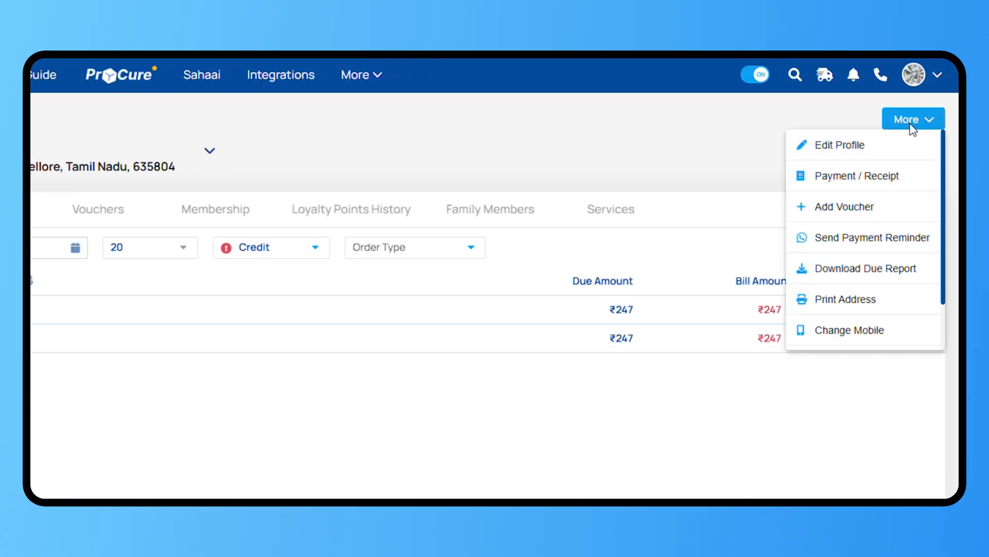
pyautogui.click(854, 175)
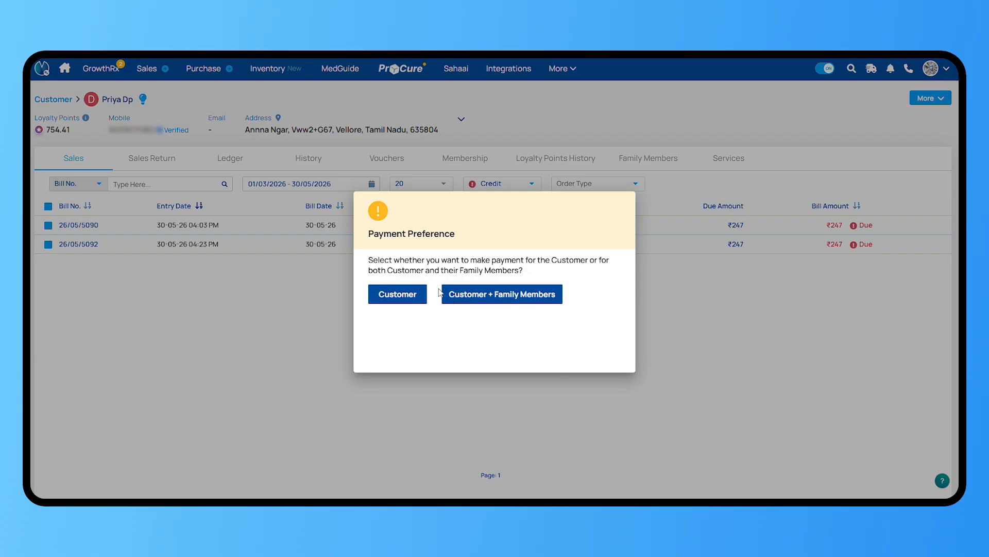
pyautogui.click(377, 300)
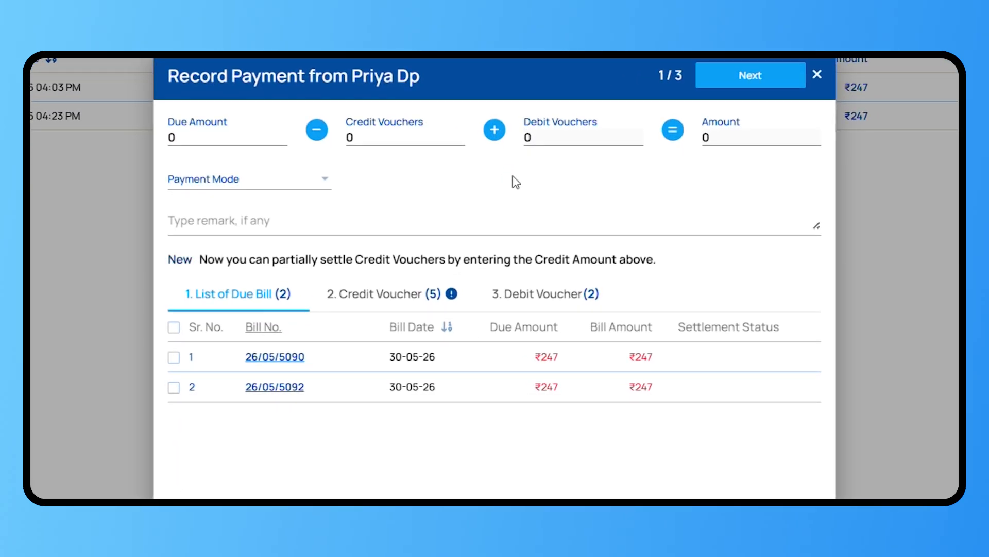
pyautogui.click(539, 294)
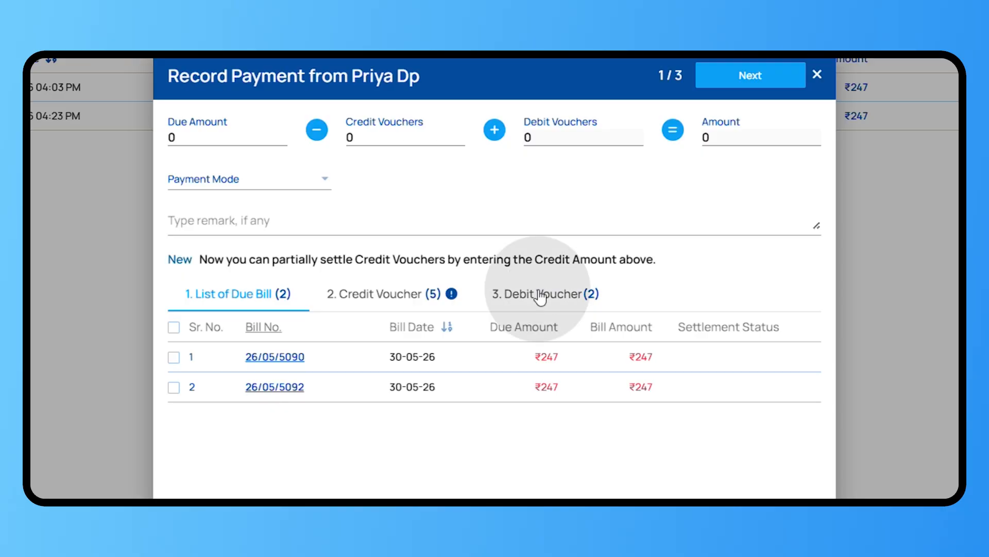
pyautogui.click(173, 357)
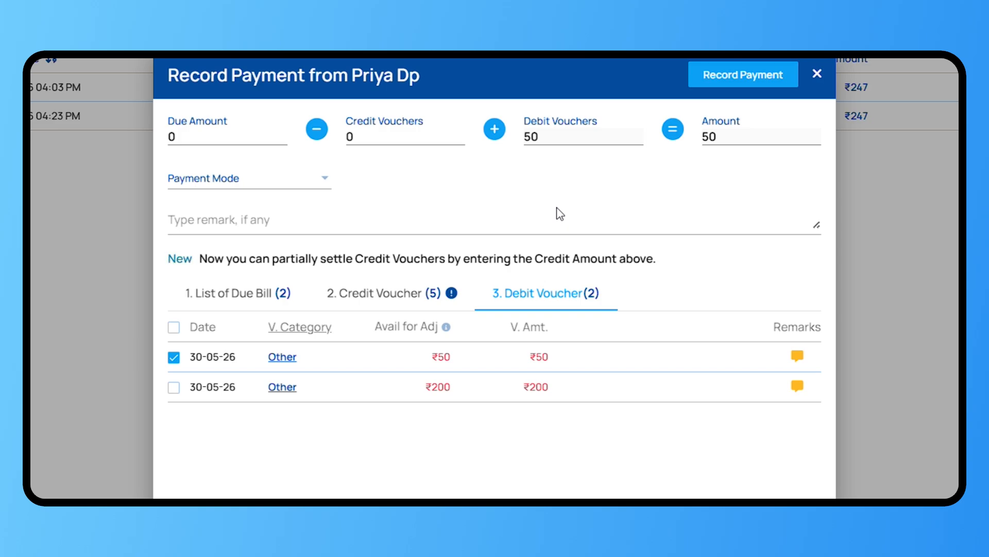
# - Include the first due bill in the payment and proceed past the credit vouchers to the debit vouchers
pyautogui.click(268, 296)
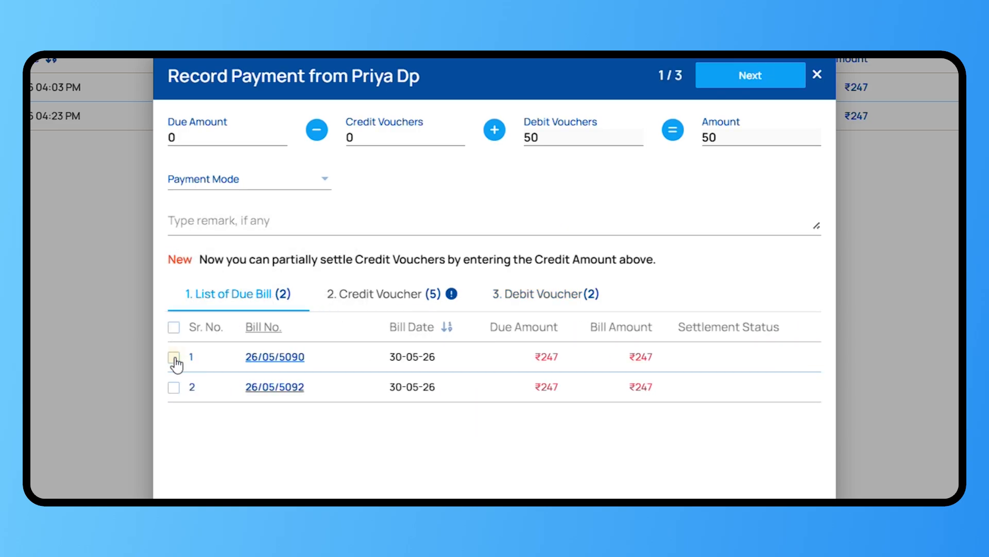
pyautogui.click(174, 357)
pyautogui.click(762, 78)
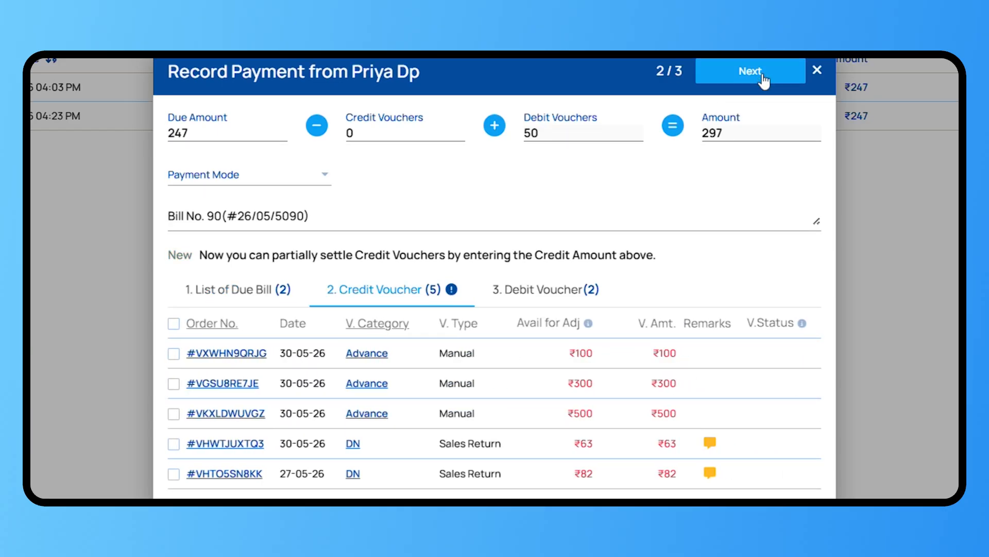
pyautogui.click(763, 78)
pyautogui.click(530, 202)
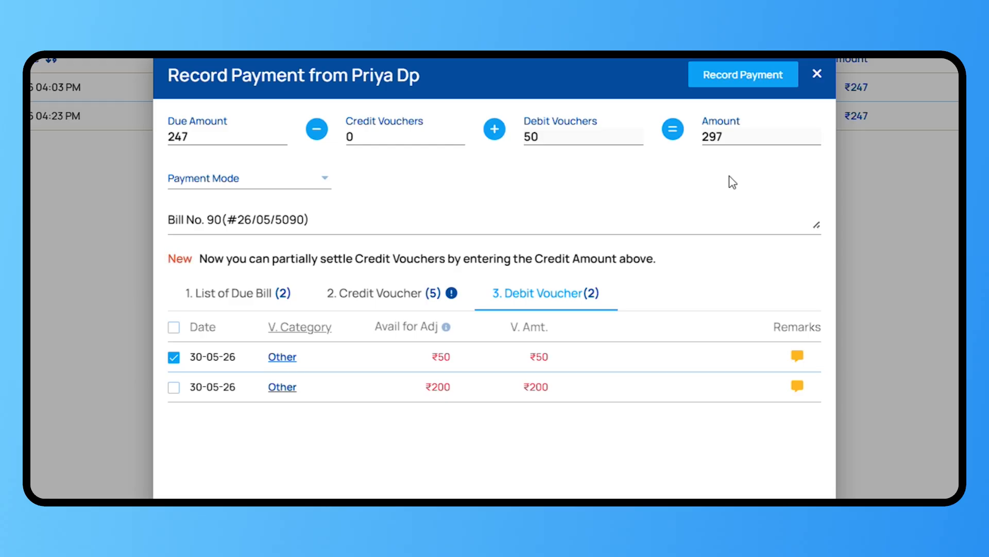
# - Return to the due bills and apply the ₹100 Advance credit voucher to the payment
pyautogui.click(252, 295)
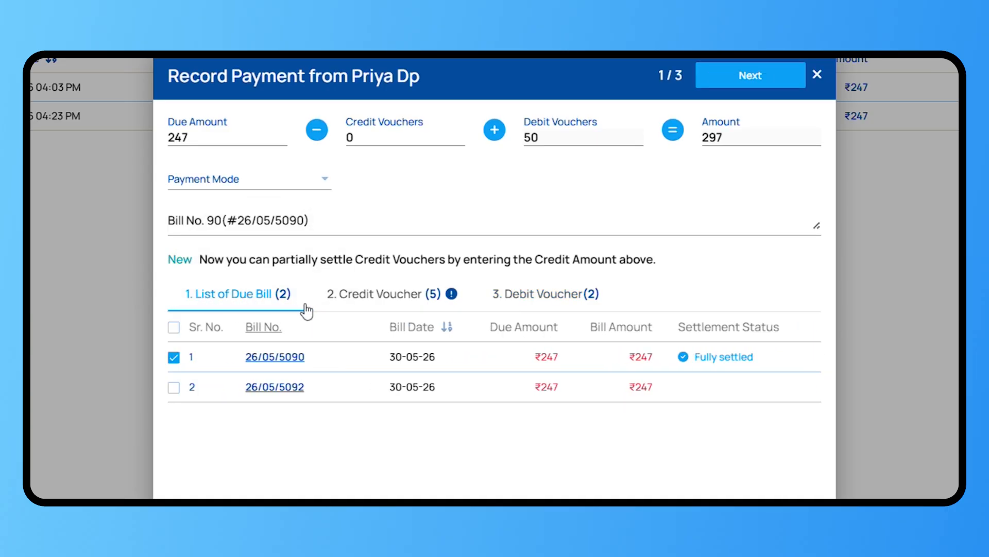
pyautogui.click(386, 289)
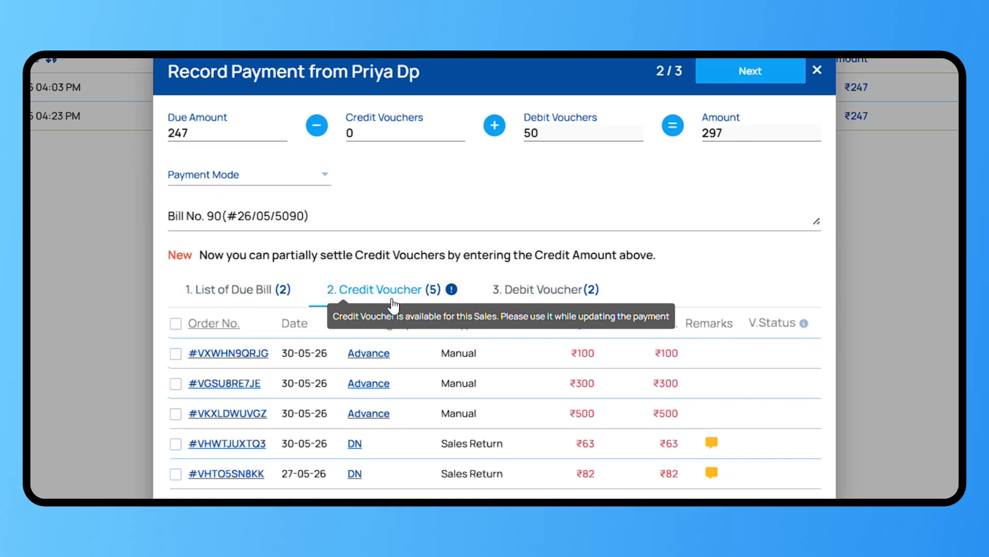
pyautogui.click(174, 357)
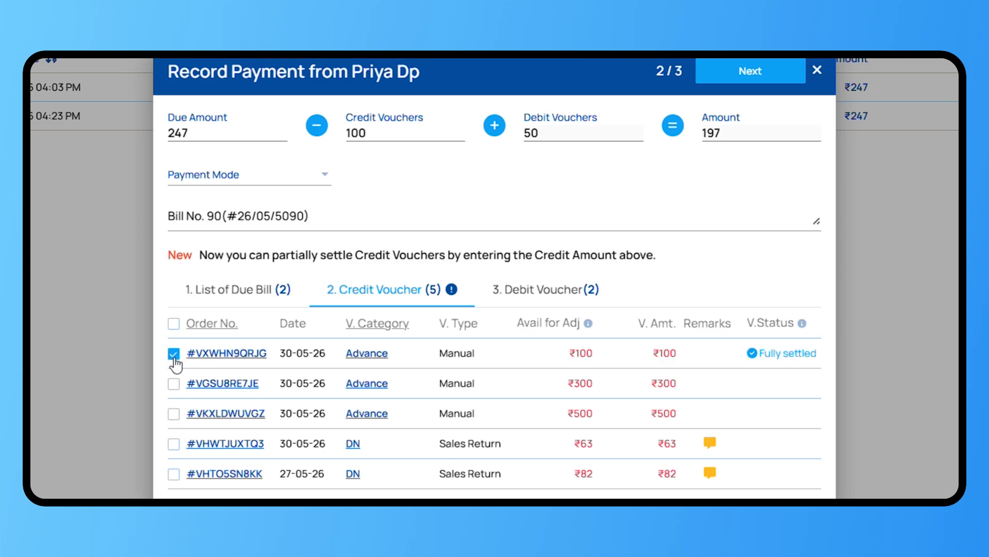
# - Set the payment mode to Cash and record the adjusted payment
pyautogui.click(729, 74)
pyautogui.click(736, 78)
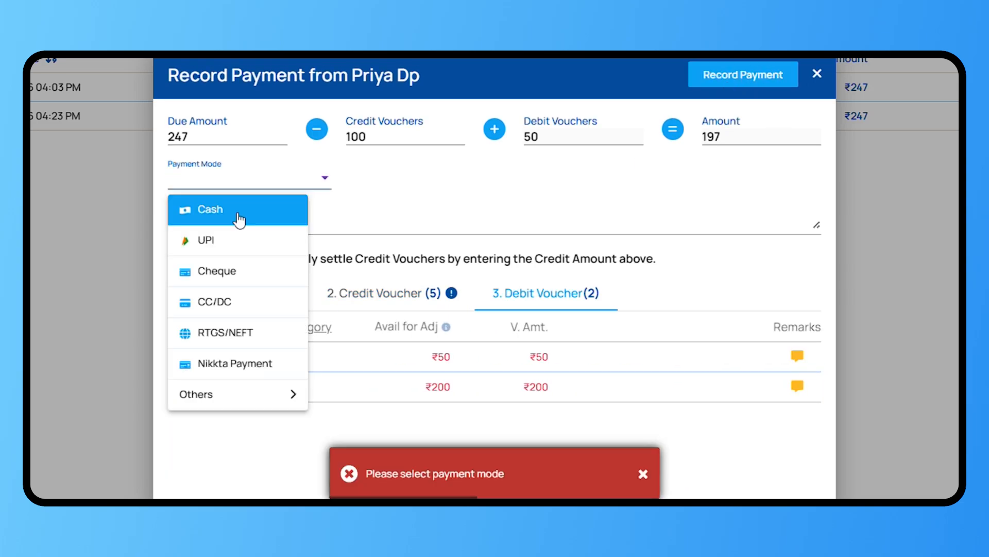
pyautogui.click(239, 213)
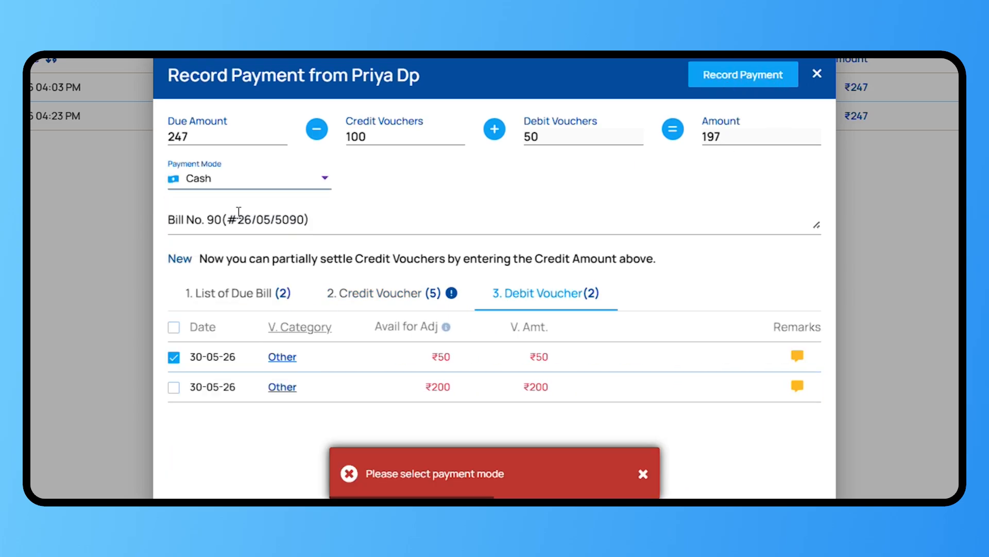
pyautogui.click(737, 77)
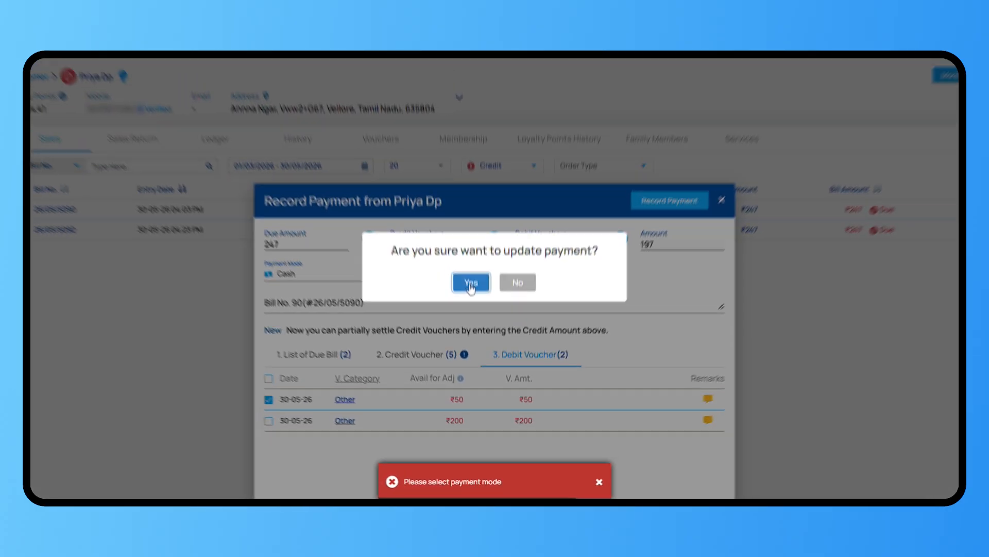
pyautogui.click(472, 295)
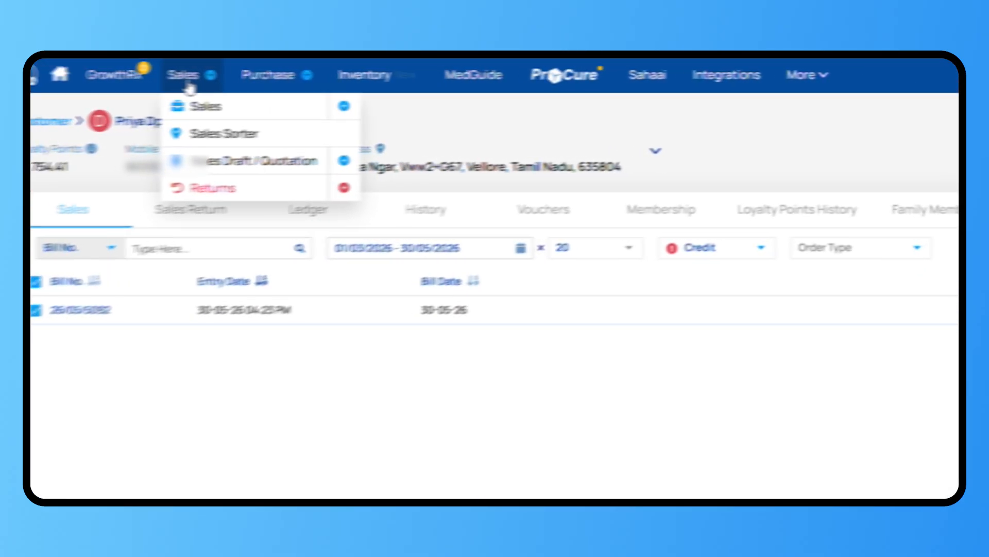
# - Start a new sales bill for the same customer, with billing for Self
pyautogui.click(212, 77)
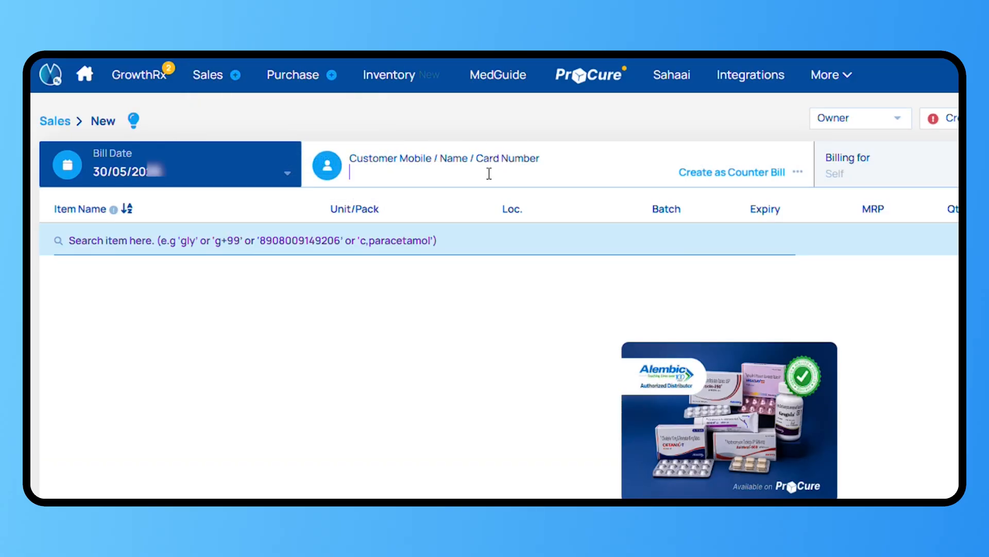
pyautogui.write('Priya Dp')
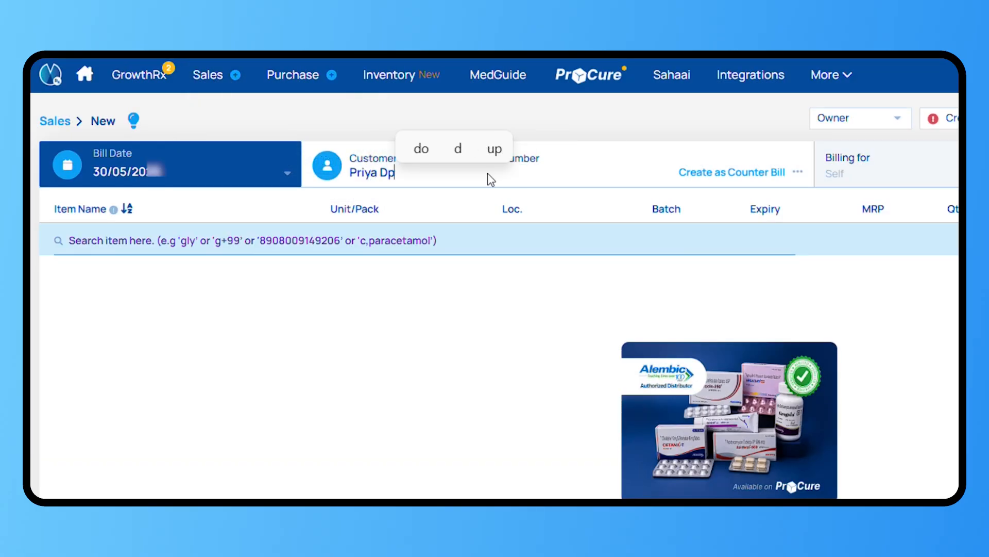
pyautogui.click(556, 218)
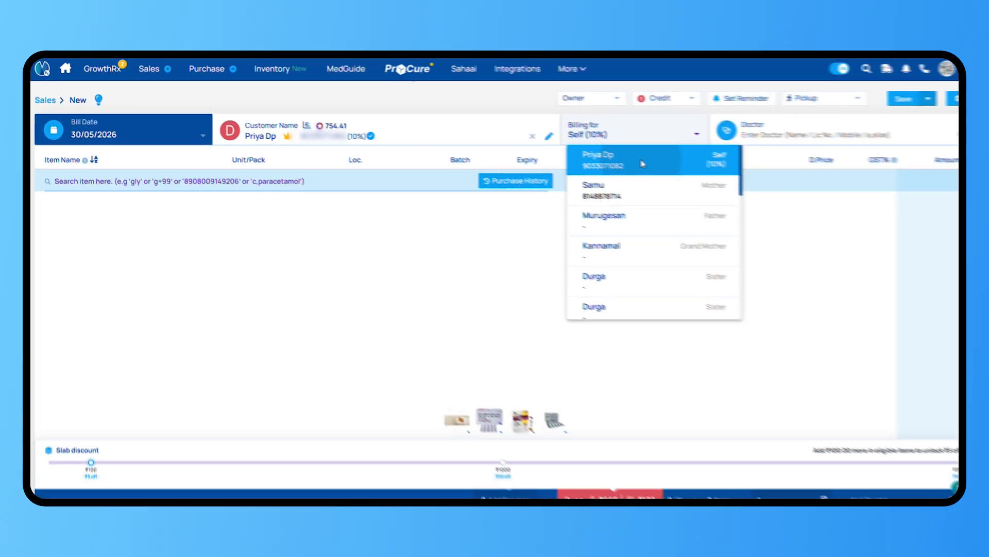
pyautogui.click(742, 163)
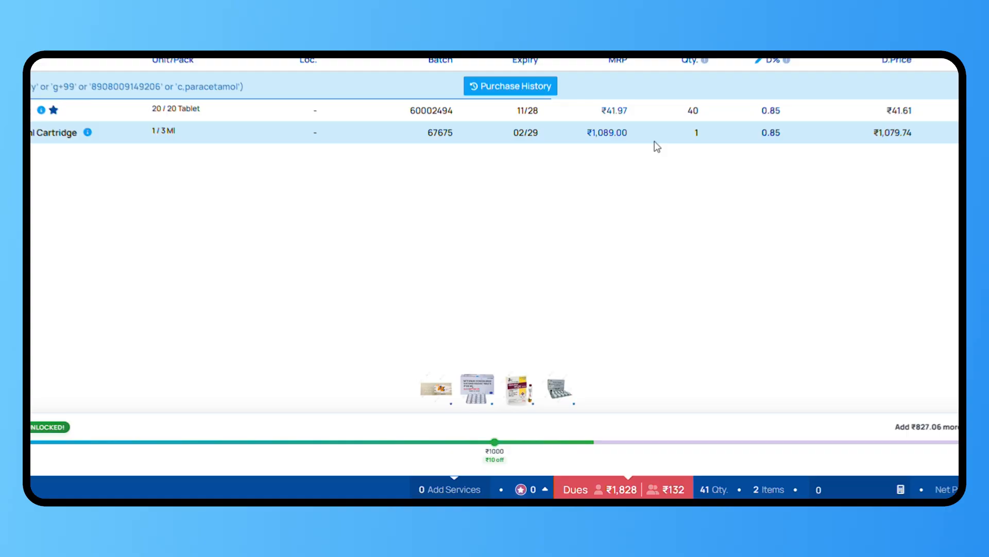
# - Open the customer's dues adjustment from the sales bill and select only the current bill for settlement
pyautogui.click(604, 493)
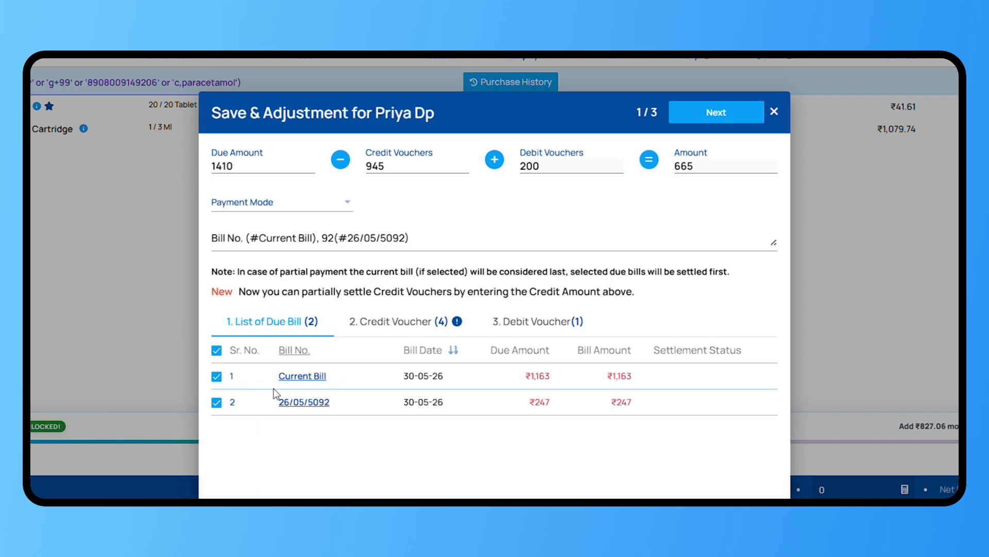
pyautogui.moveTo(436, 327)
pyautogui.click(216, 350)
pyautogui.click(216, 375)
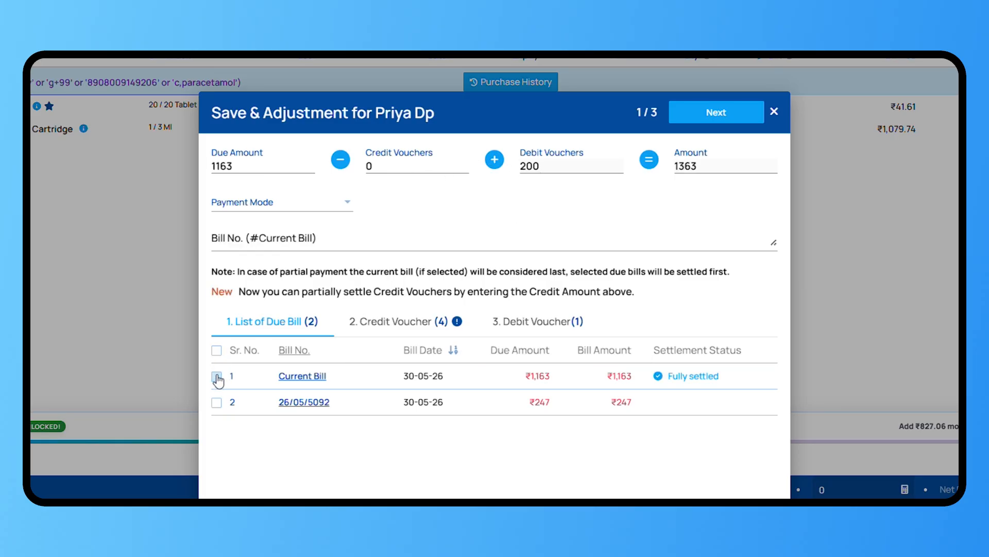
# - Apply the ₹300 Advance credit voucher to the current bill and deselect the ₹200 debit voucher
pyautogui.click(402, 325)
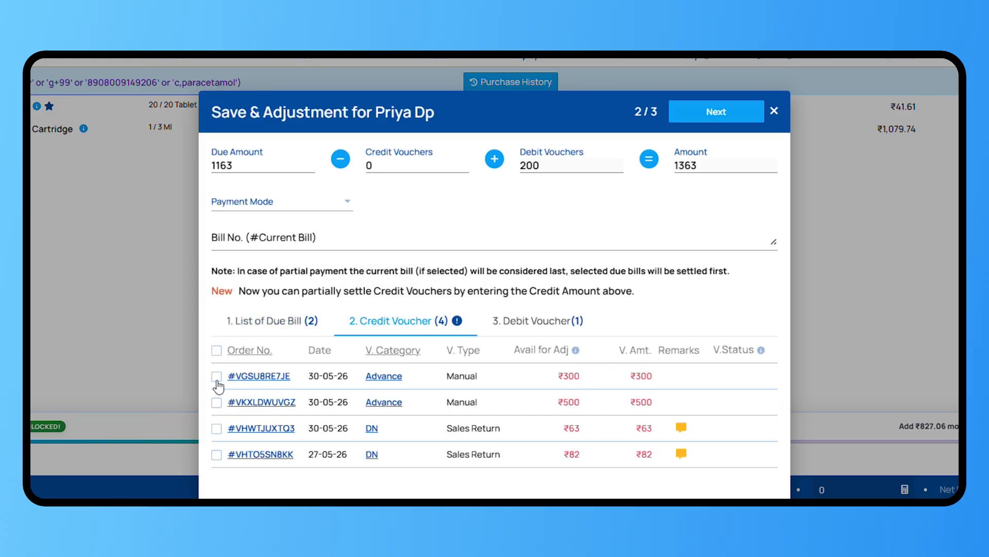
pyautogui.click(216, 376)
pyautogui.click(557, 321)
pyautogui.click(216, 350)
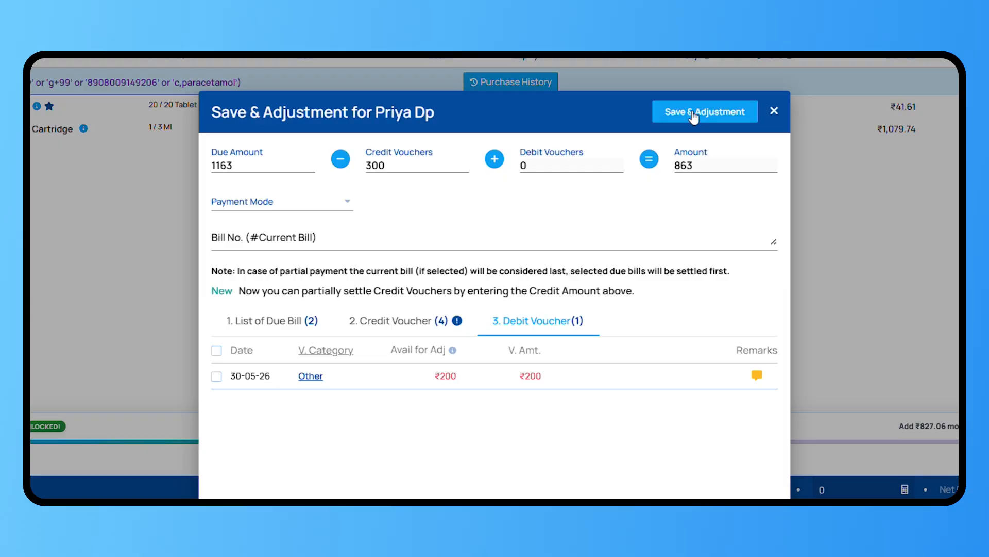
# - Set the payment mode to Cash, then save the current bill with its adjustment
pyautogui.click(308, 209)
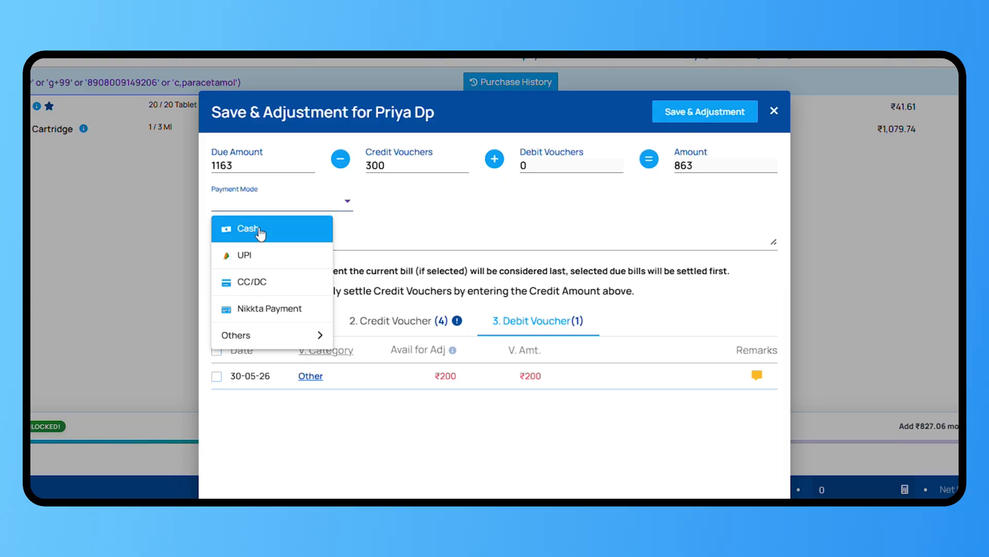
pyautogui.click(260, 232)
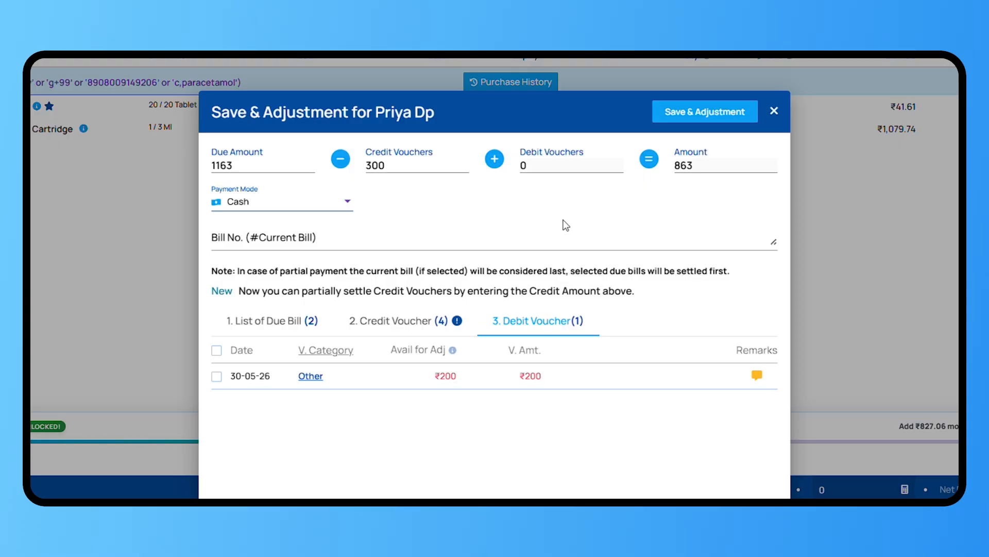
pyautogui.click(676, 115)
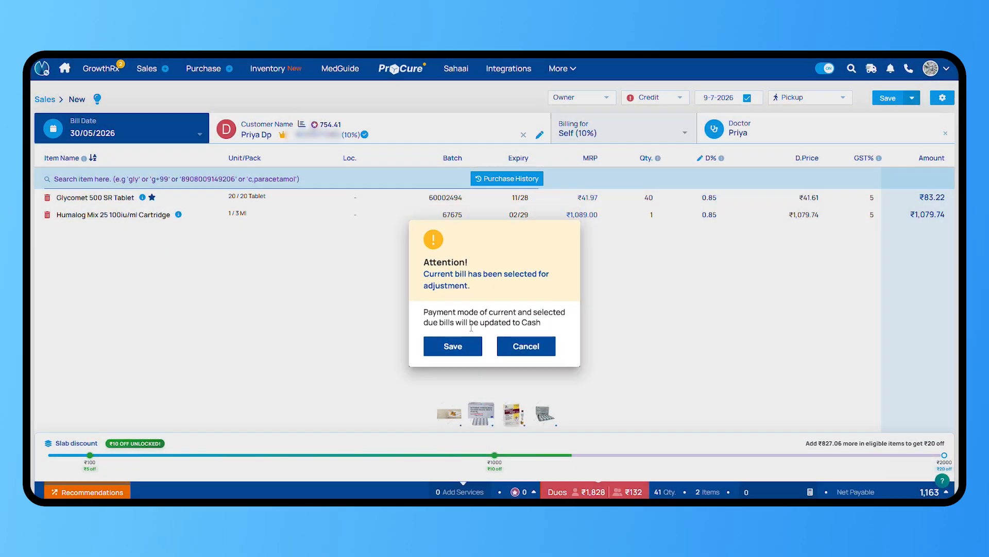
pyautogui.click(471, 326)
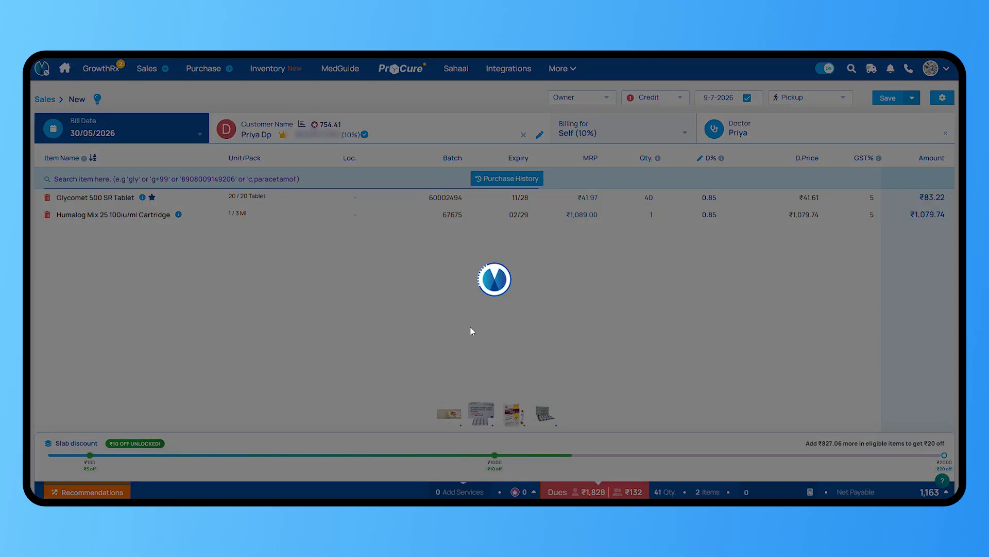